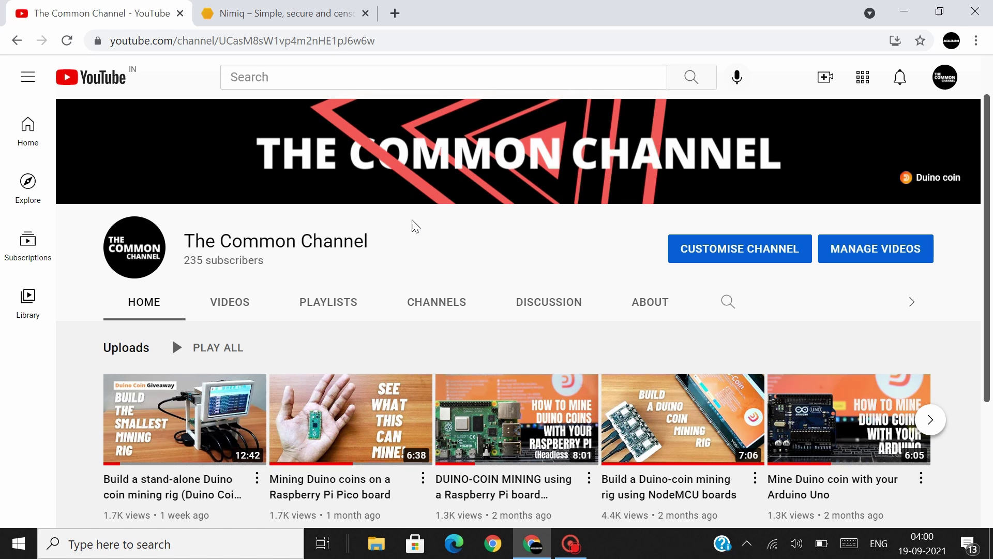
Scroll the nimiq.com homepage past 'What is Nimiq?' to the Pay Online, Digital Money and Get Donations cards
click(297, 13)
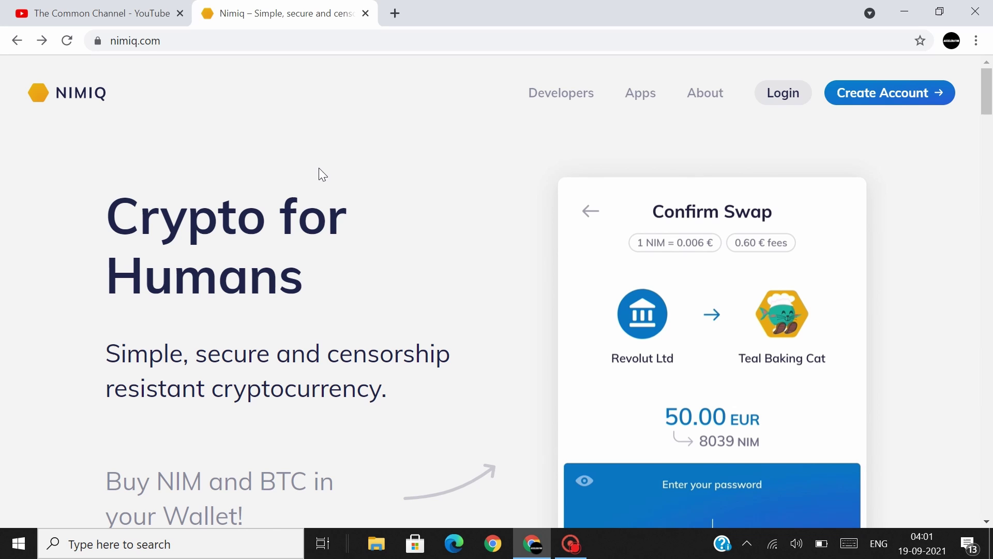
scroll(321, 170, down, 2)
scroll(321, 170, down, 1)
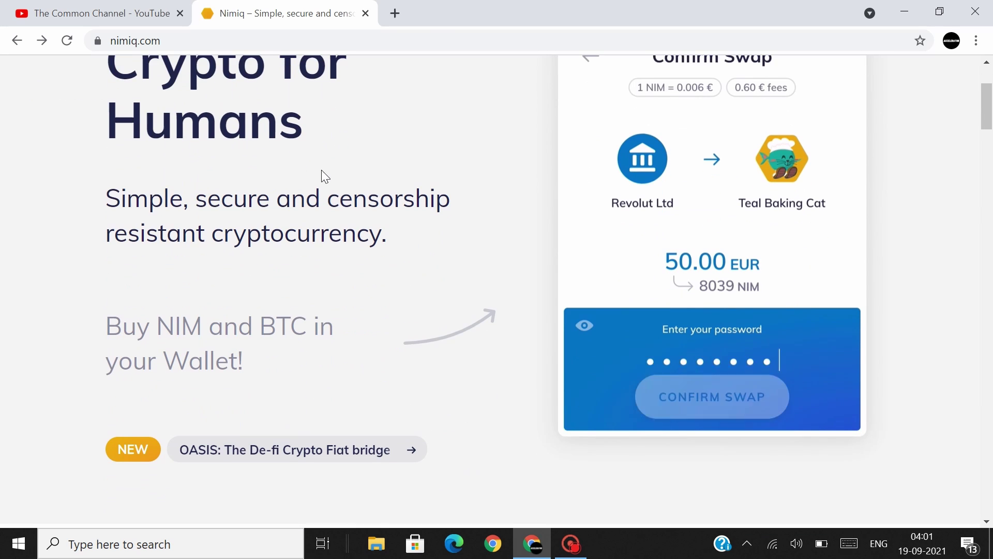
scroll(321, 170, down, 2)
scroll(321, 171, down, 2)
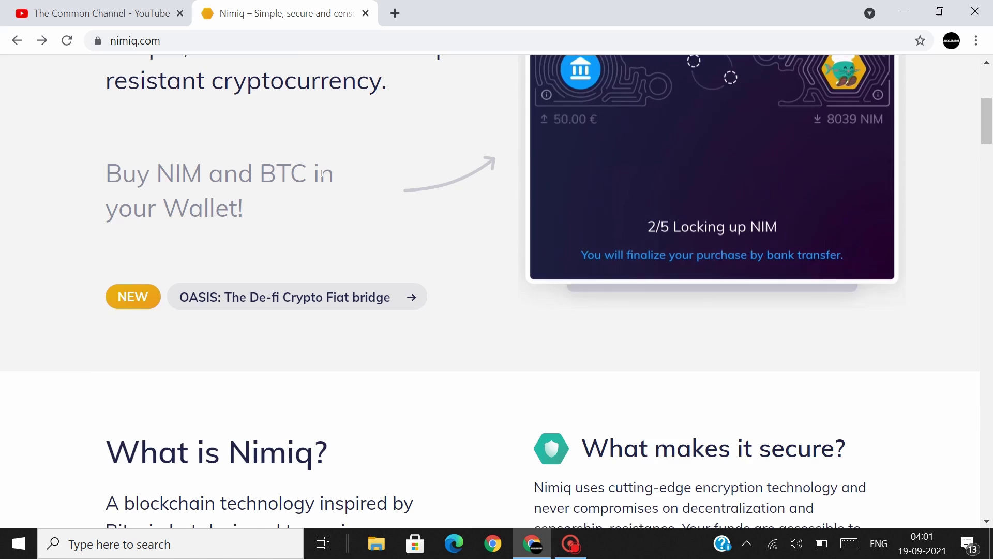
scroll(322, 171, down, 1)
scroll(321, 171, down, 2)
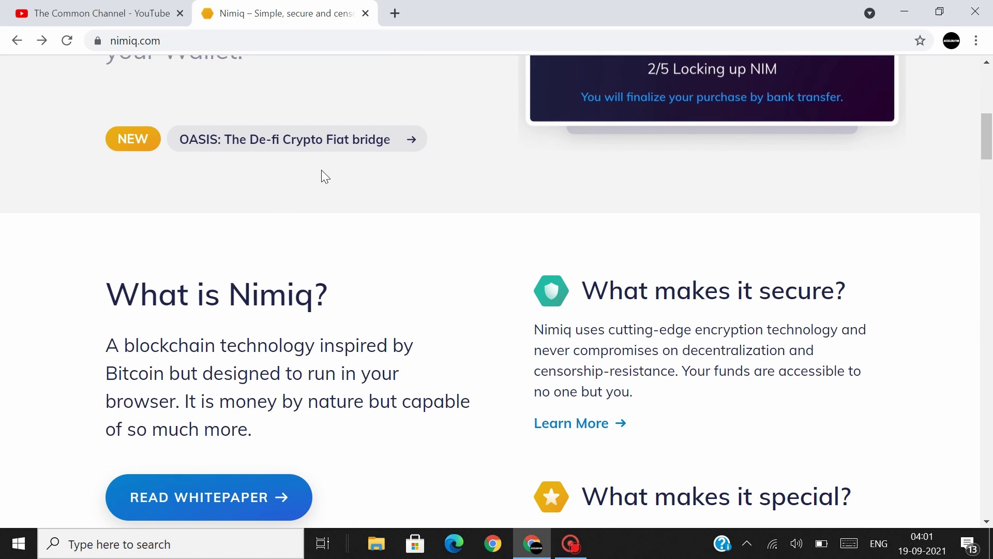
scroll(322, 171, down, 1)
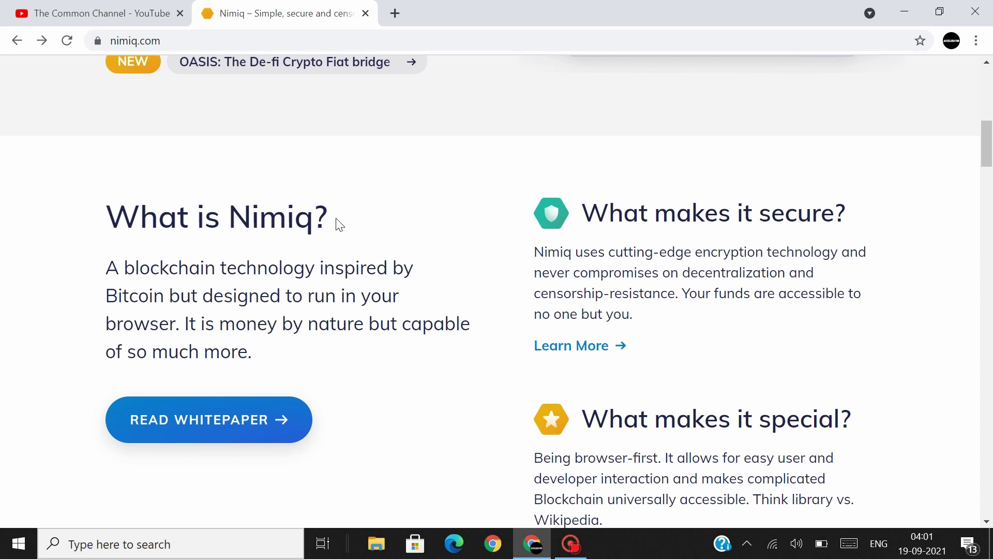
scroll(340, 225, down, 1)
scroll(339, 223, down, 1)
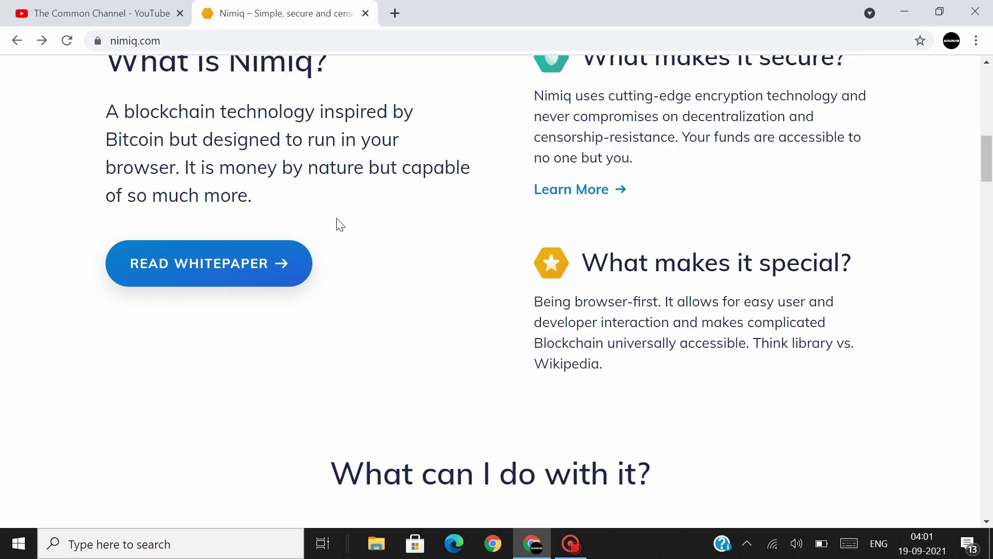
scroll(337, 222, down, 1)
scroll(340, 225, down, 1)
scroll(340, 225, down, 1)
scroll(340, 225, down, 1)
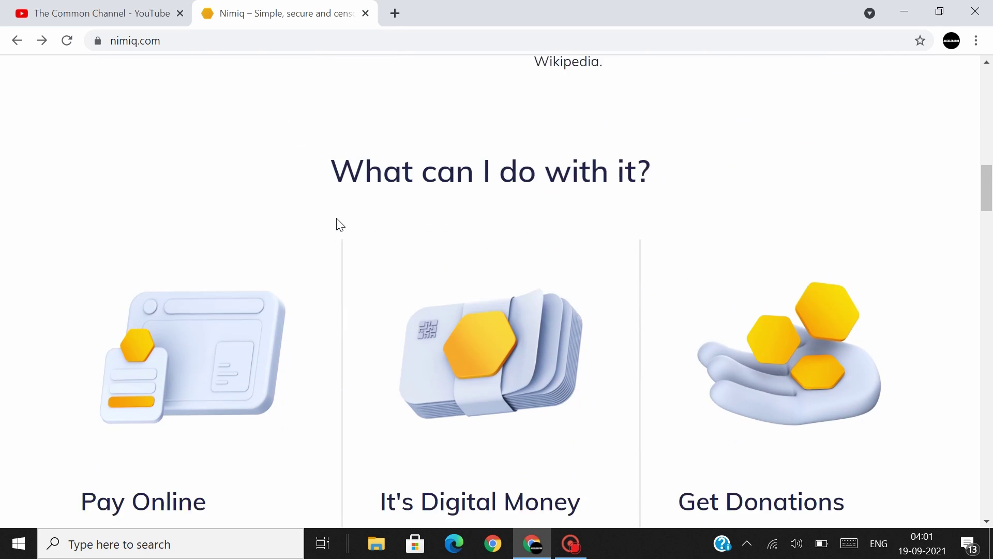
scroll(341, 225, down, 1)
scroll(341, 225, down, 1)
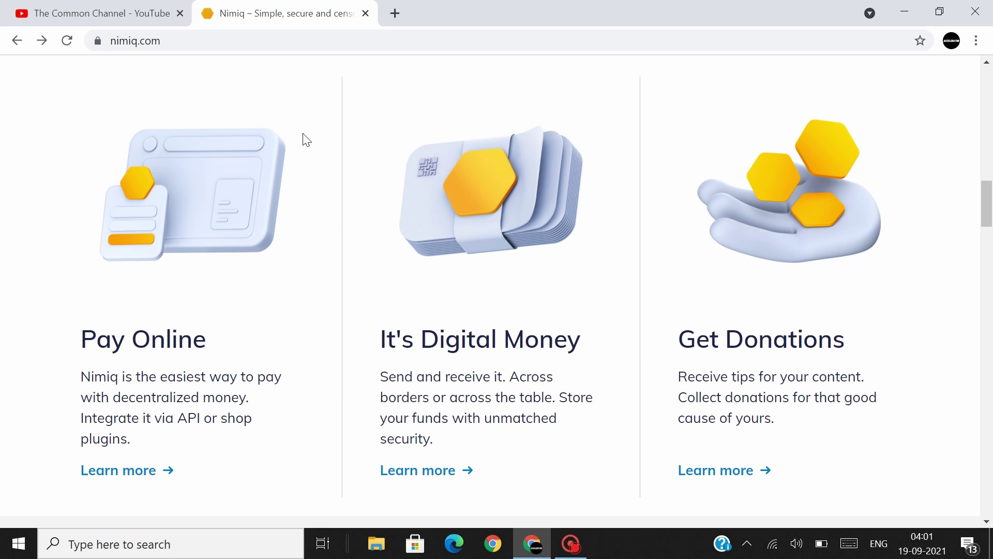
Scroll down the homepage through the exchanges section to Community First
click(147, 40)
click(181, 78)
scroll(204, 148, up, 2)
scroll(215, 239, up, 5)
scroll(221, 243, up, 3)
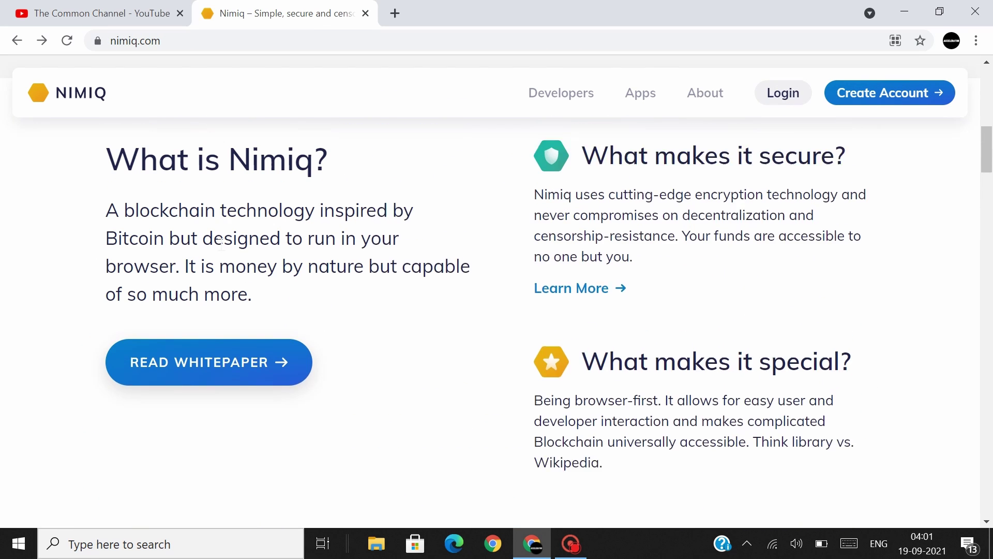
scroll(222, 248, up, 1)
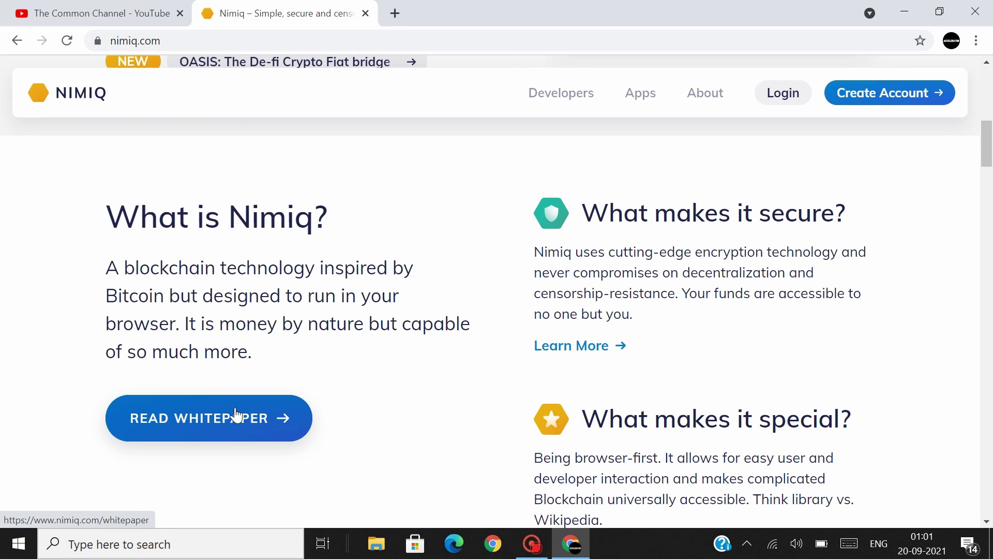
scroll(237, 415, down, 4)
scroll(236, 415, down, 3)
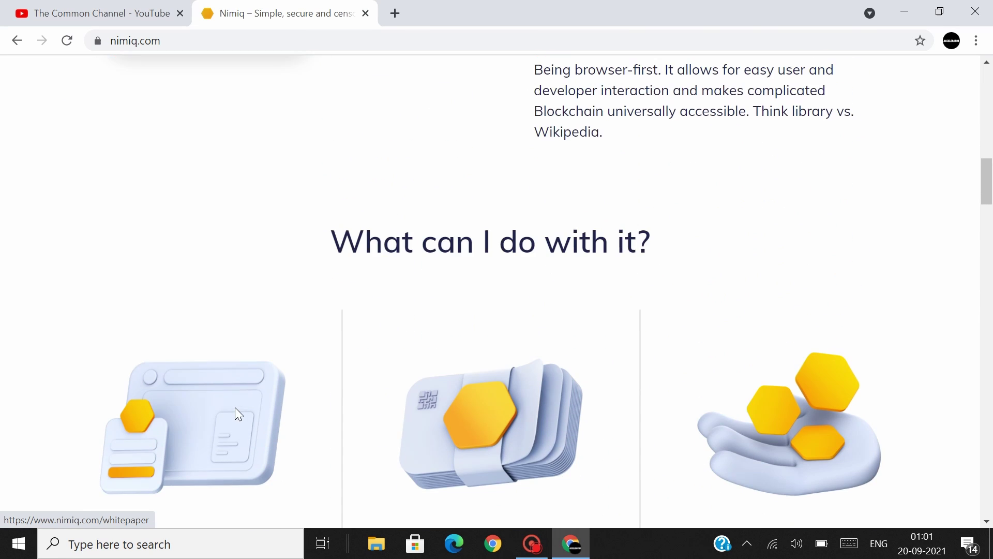
scroll(236, 415, down, 3)
scroll(237, 415, down, 4)
scroll(236, 410, down, 2)
scroll(236, 409, down, 4)
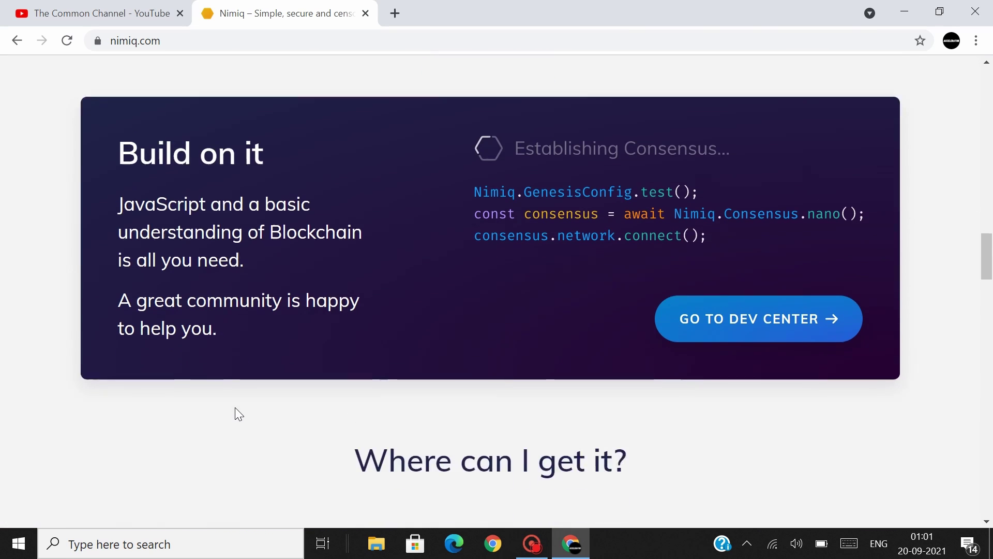
scroll(235, 409, down, 2)
scroll(235, 410, down, 1)
scroll(237, 412, down, 1)
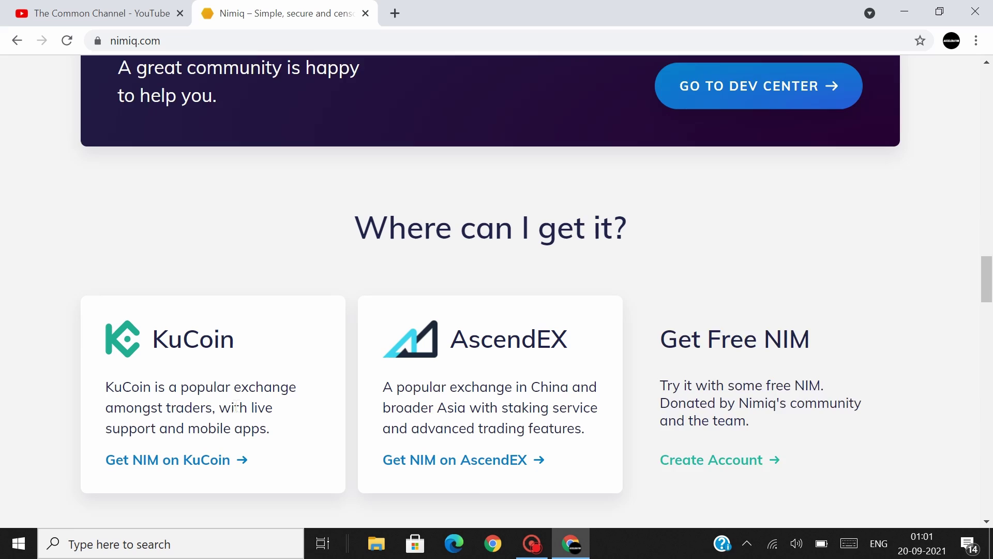
scroll(236, 409, down, 1)
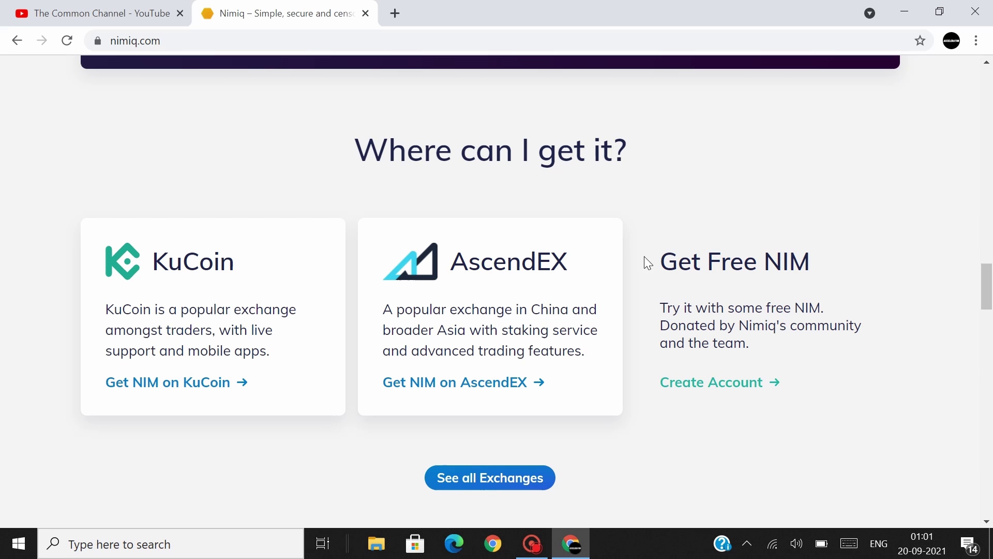
scroll(607, 284, down, 3)
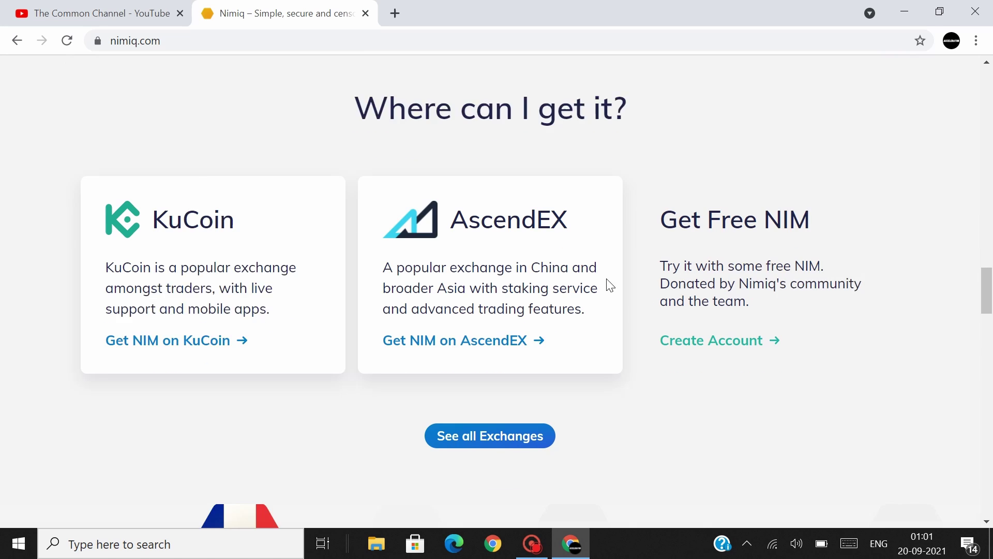
scroll(571, 279, down, 1)
scroll(566, 280, down, 1)
scroll(563, 282, down, 1)
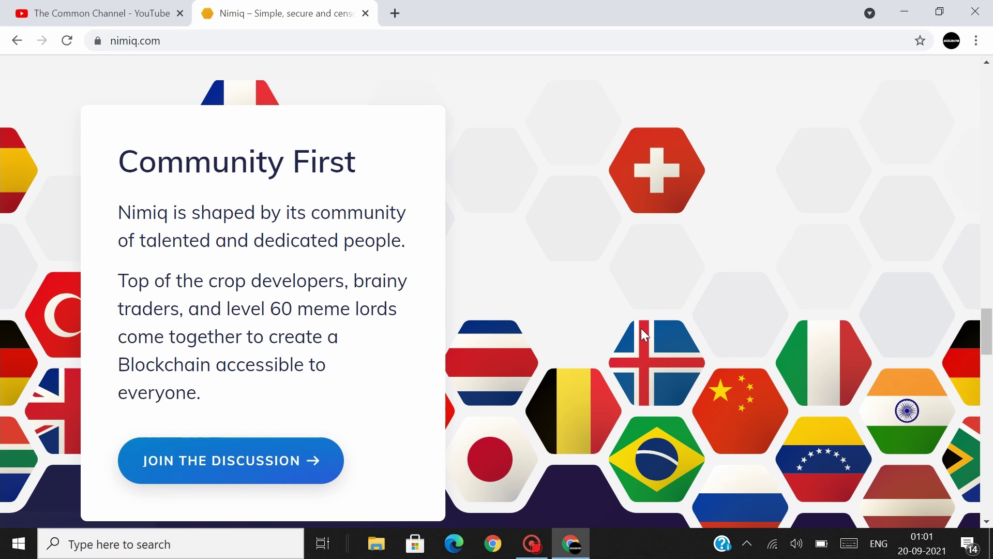
Scroll back up to the Crypto for Humans hero at the top
scroll(641, 328, up, 2)
scroll(645, 333, up, 4)
scroll(644, 334, up, 3)
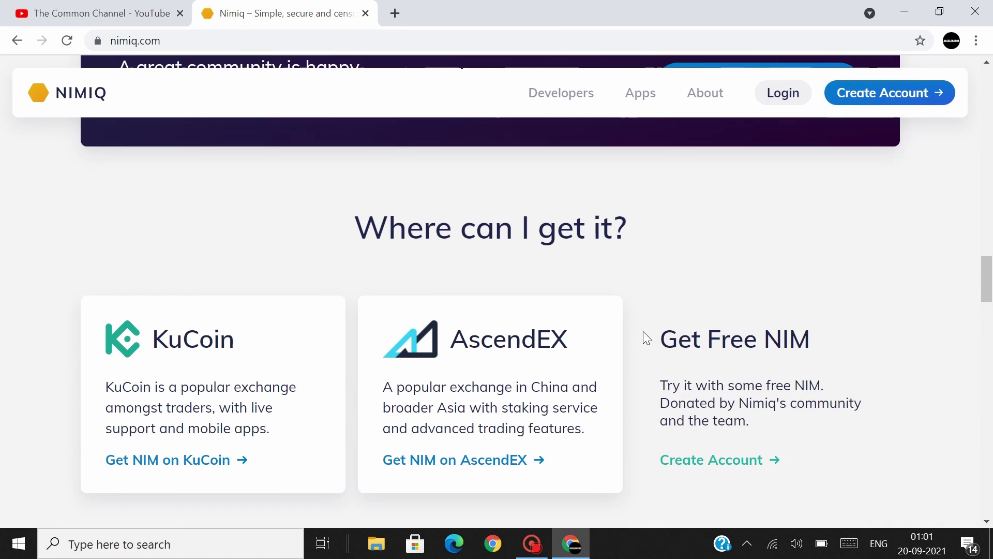
scroll(644, 333, up, 4)
scroll(644, 334, up, 2)
scroll(643, 332, up, 1)
scroll(644, 333, up, 5)
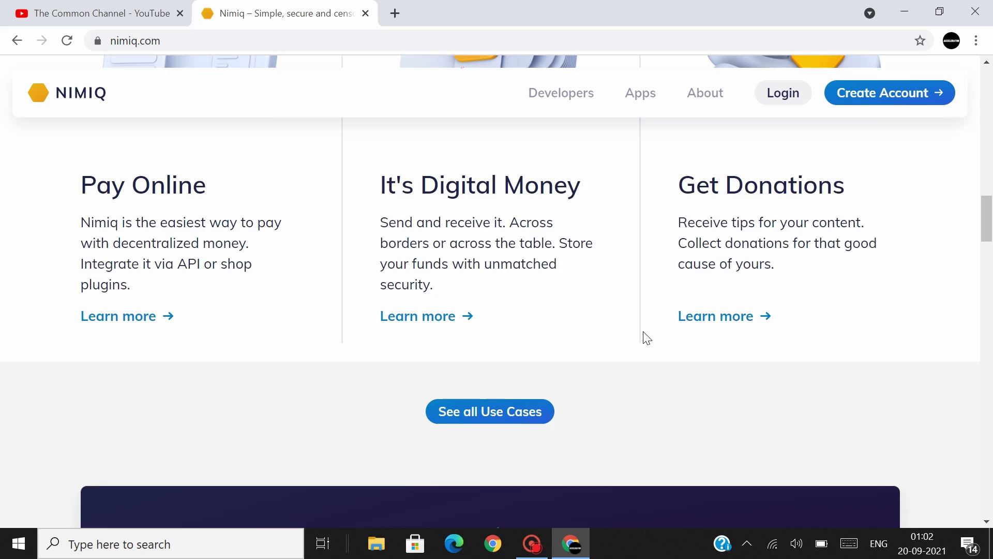
scroll(641, 332, up, 3)
scroll(640, 332, up, 3)
scroll(641, 336, up, 3)
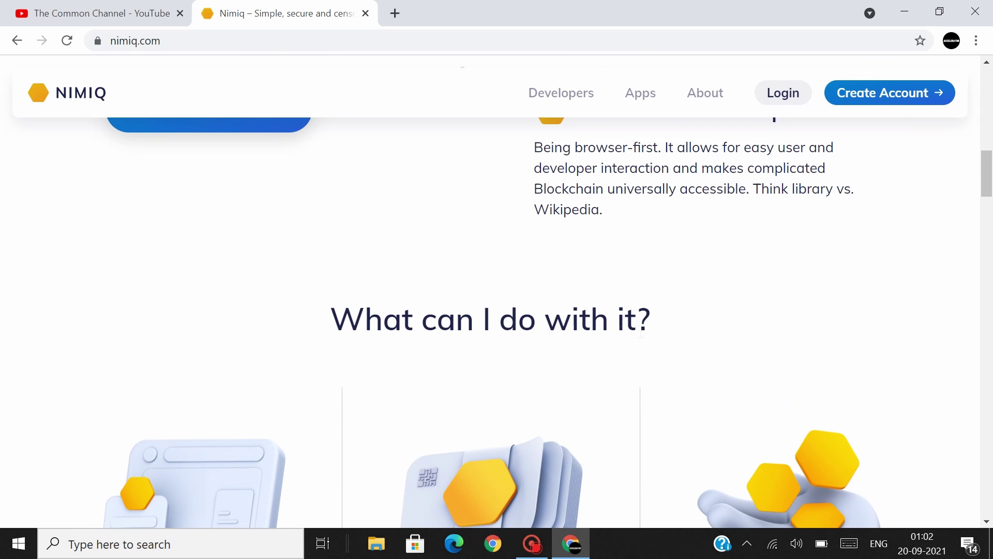
scroll(641, 334, up, 5)
scroll(641, 335, up, 6)
scroll(642, 336, up, 3)
scroll(643, 337, up, 3)
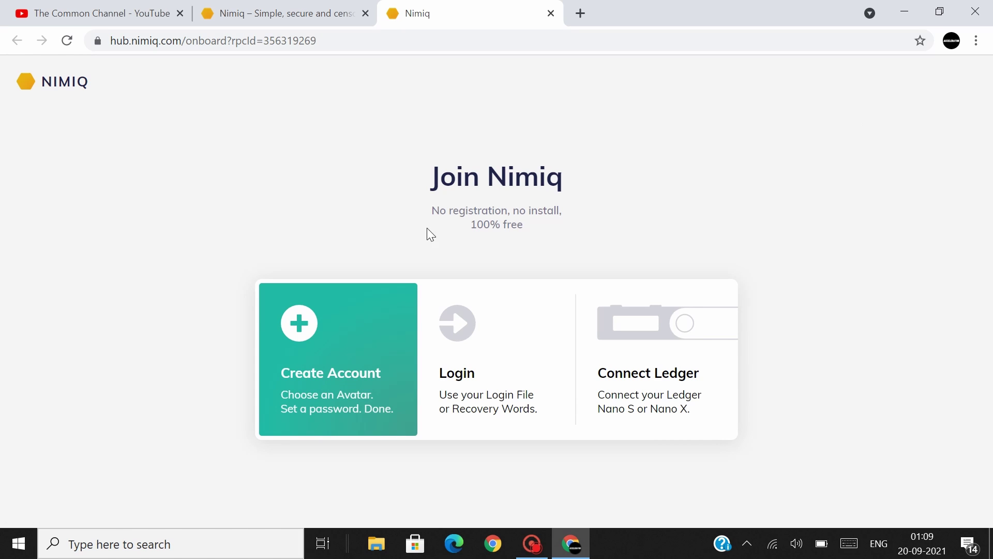
Start a new Nimiq account from the Create Account card on the Join Nimiq page
click(339, 373)
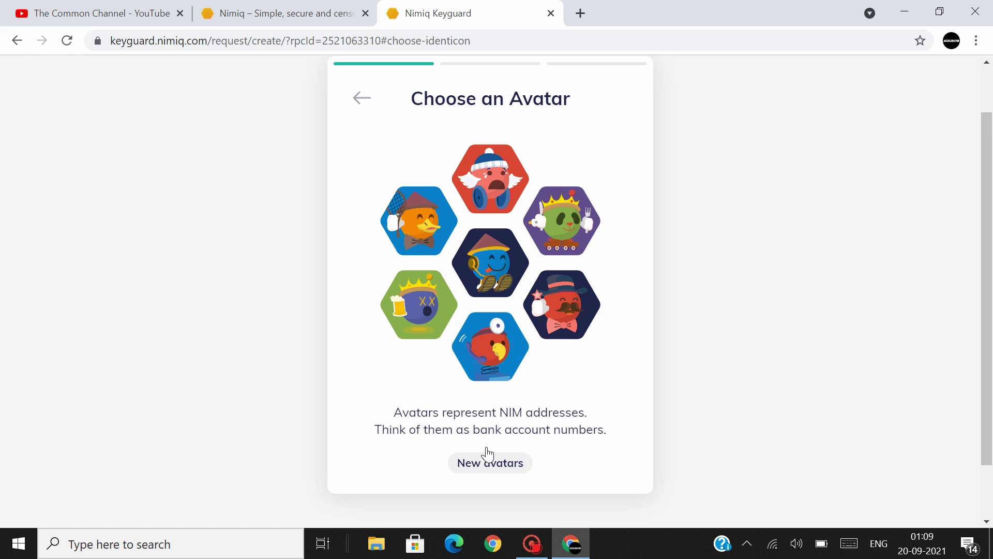
Generate three fresh sets of avatars, then pick the star-eyed winged unicorn
click(492, 469)
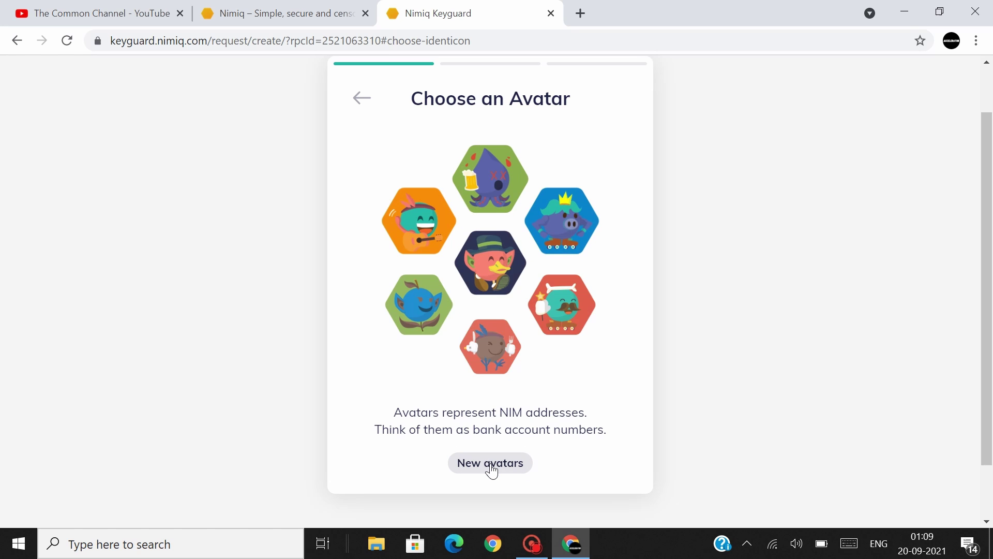
click(492, 469)
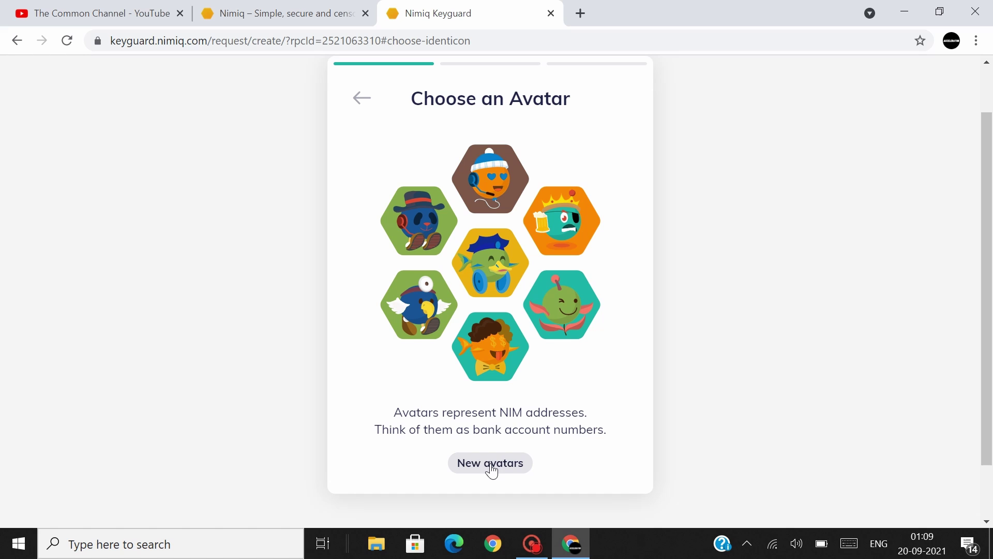
click(492, 469)
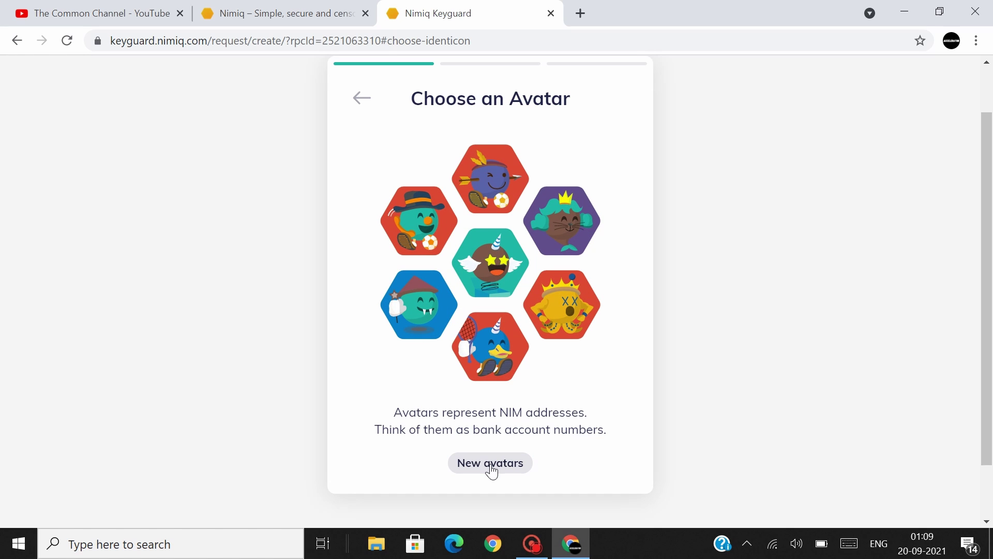
click(483, 284)
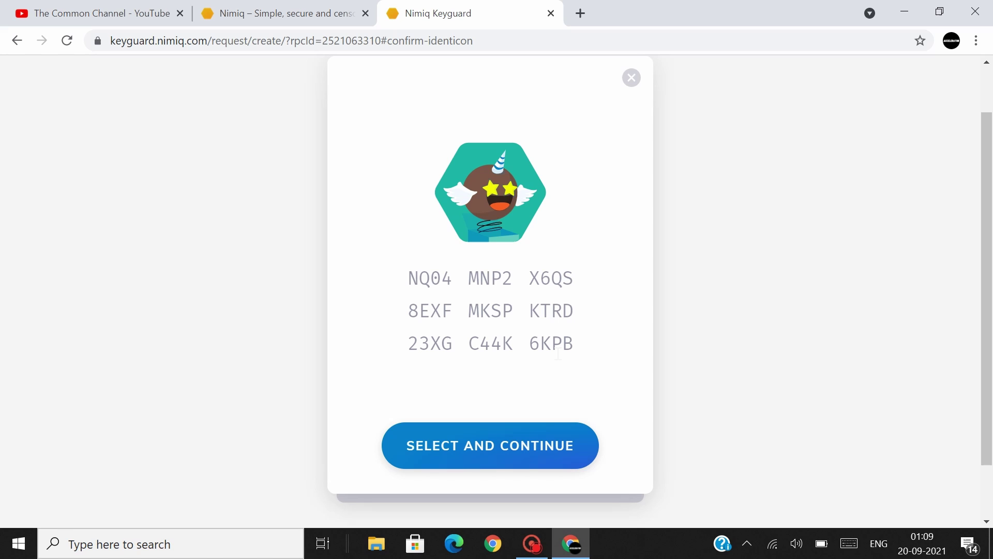
click(481, 448)
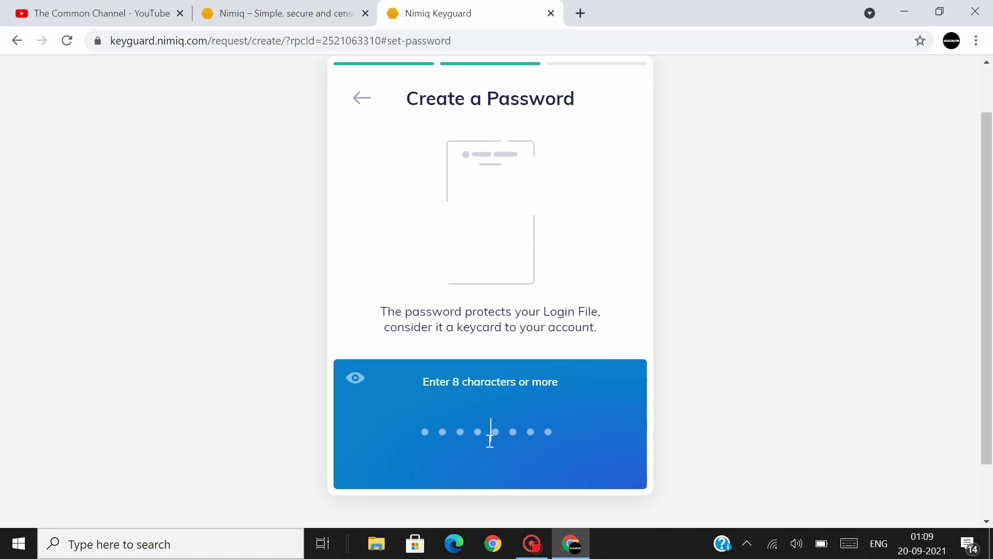
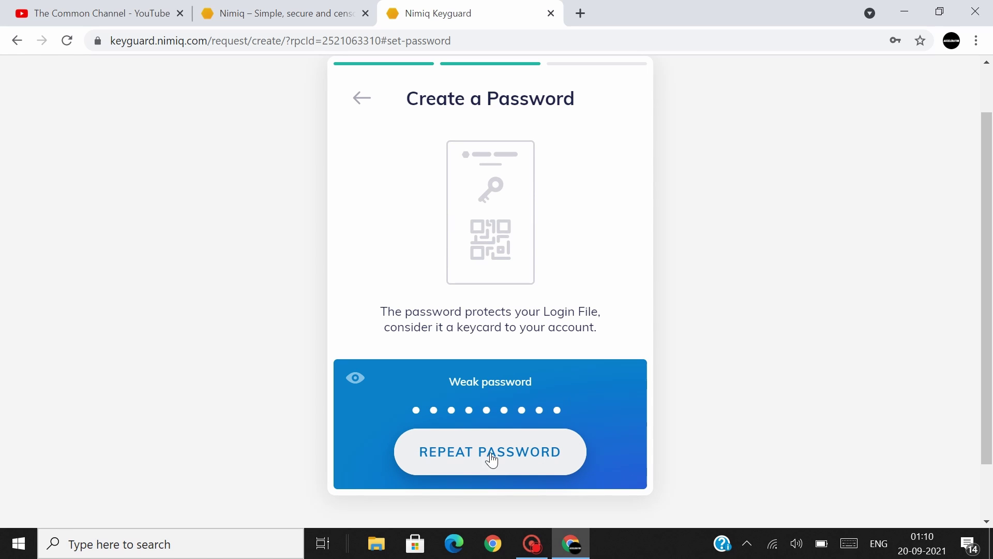
click(492, 459)
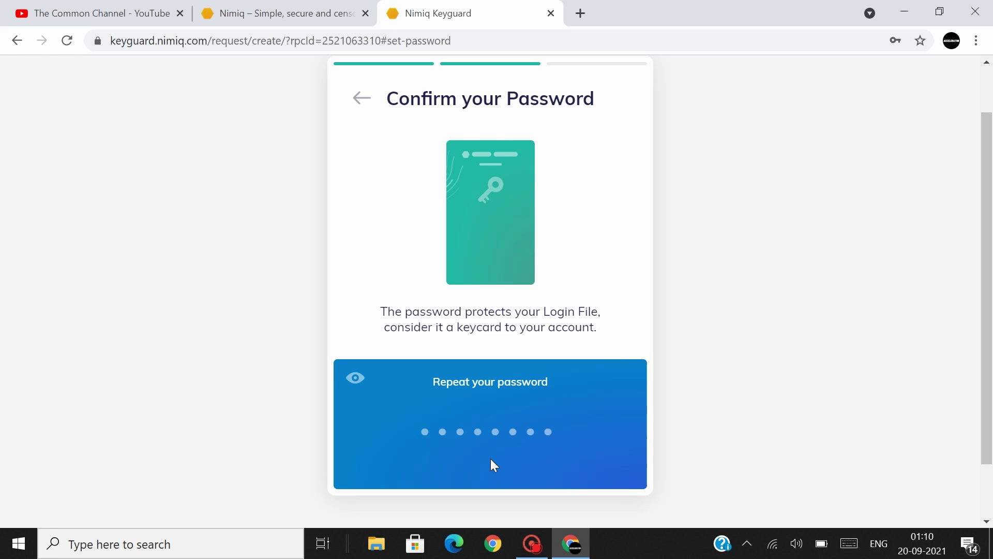
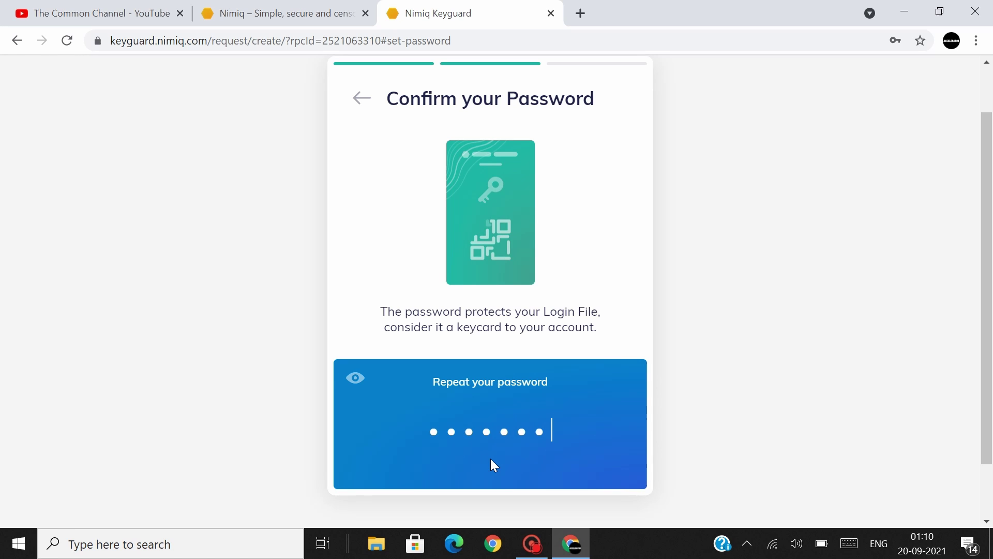
click(494, 465)
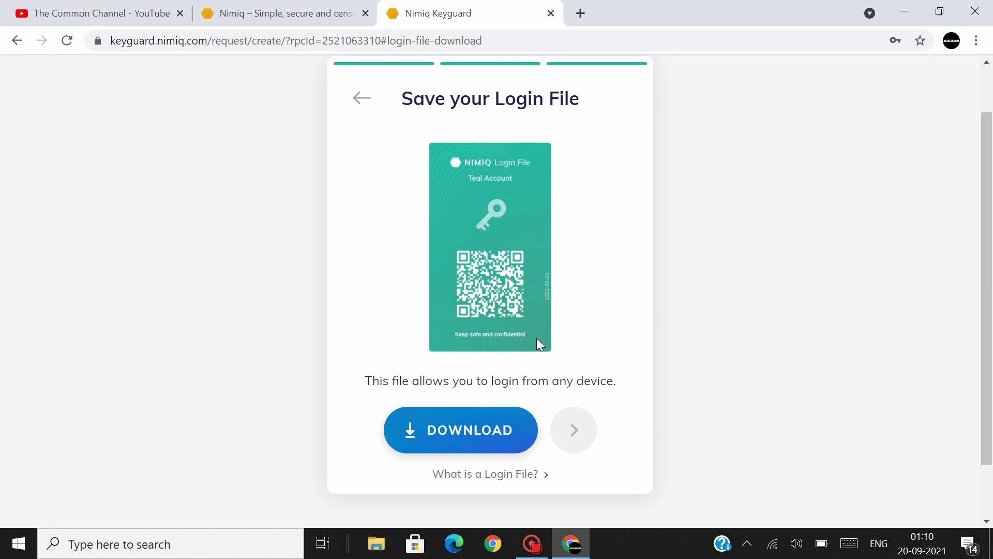
Download the Login File and continue once the download succeeds
click(477, 433)
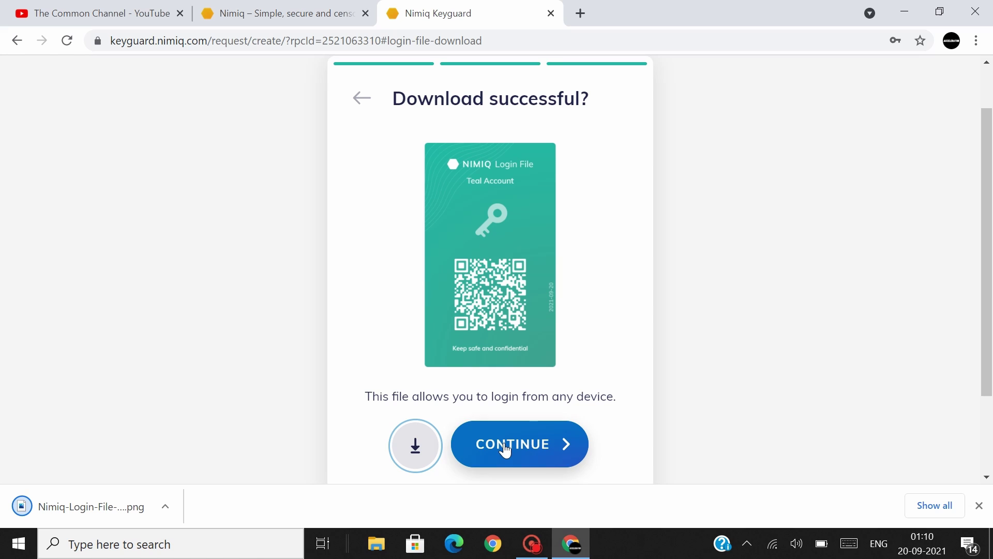
click(504, 443)
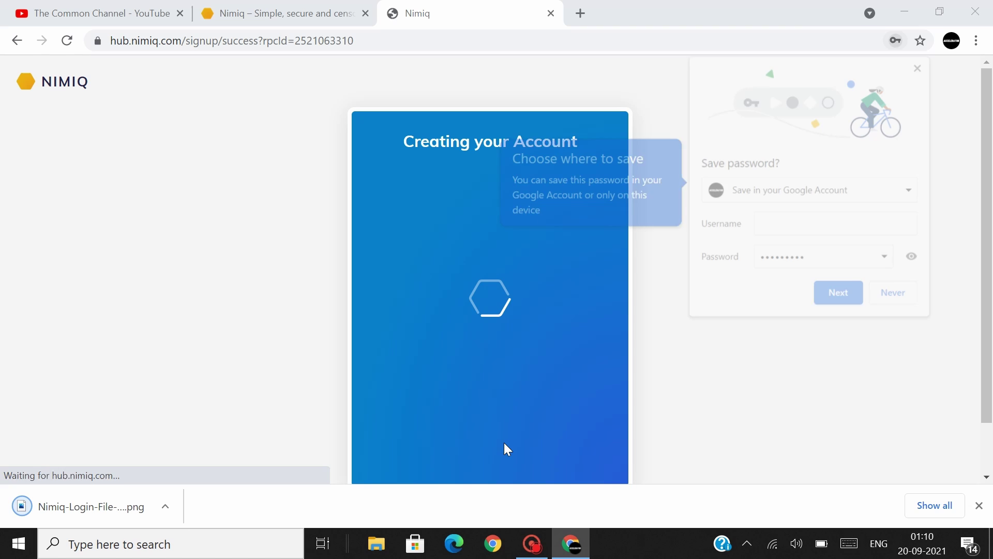
Decline Chrome's password save, dismiss the intro and OASIS notices, and check the Brown Flying Unicorn name
click(886, 294)
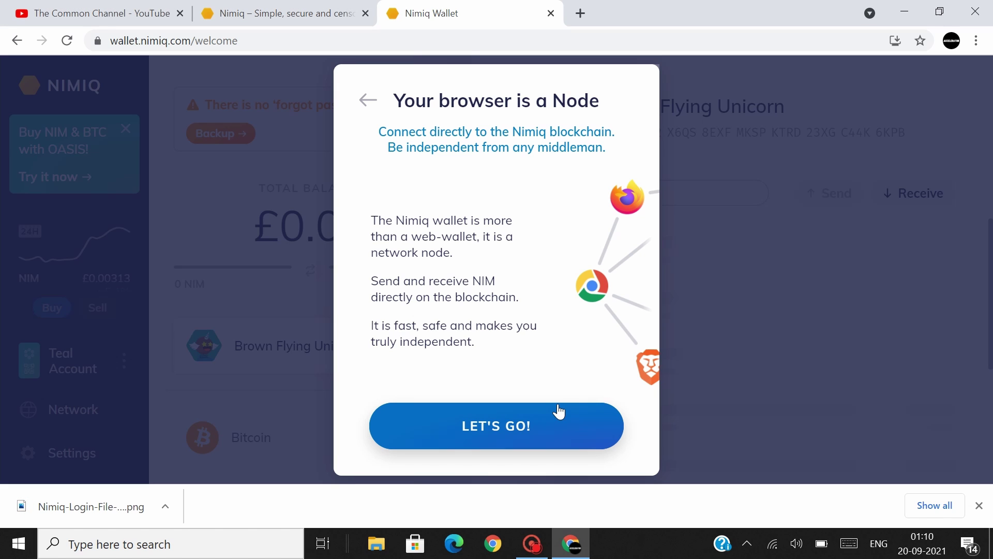
click(559, 421)
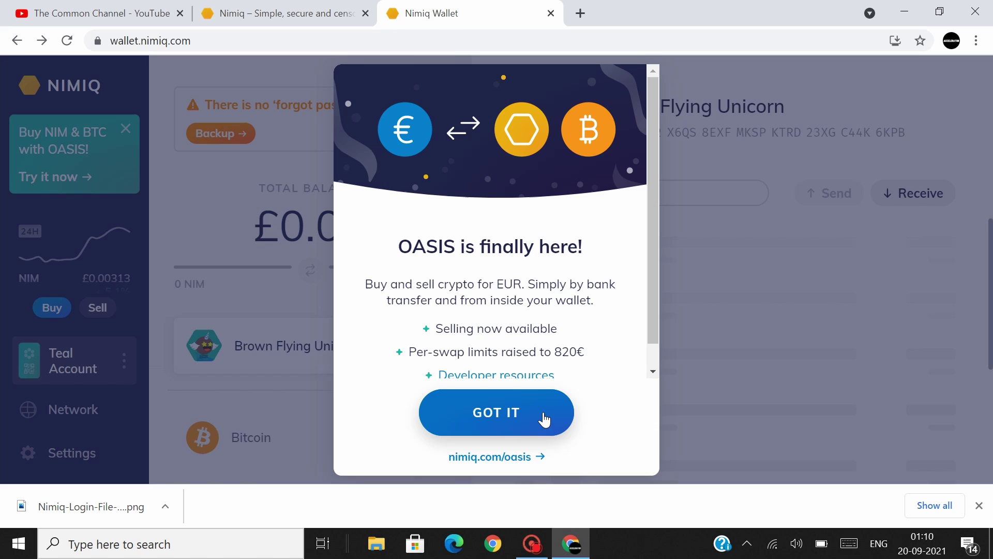
click(543, 414)
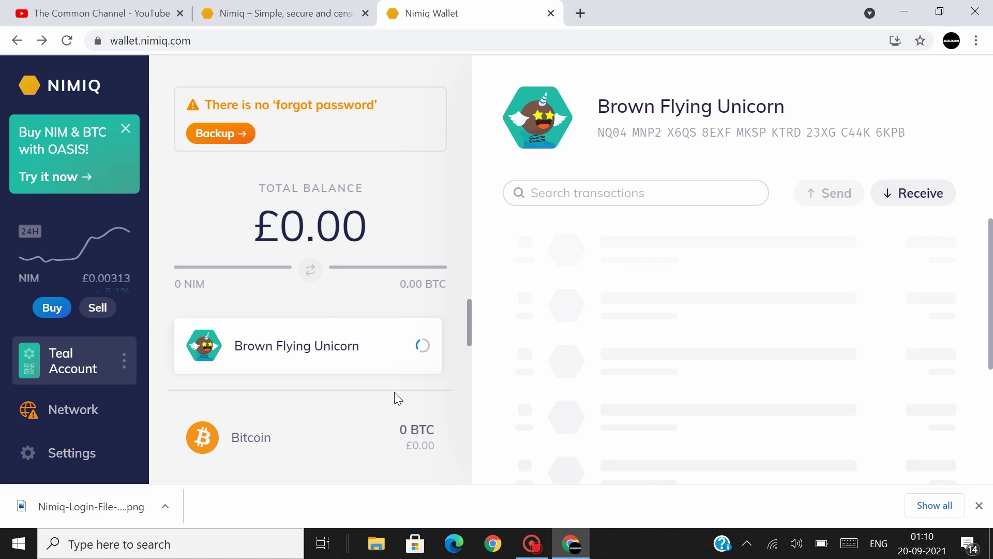
mouse_move(538, 117)
drag(785, 108, 659, 96)
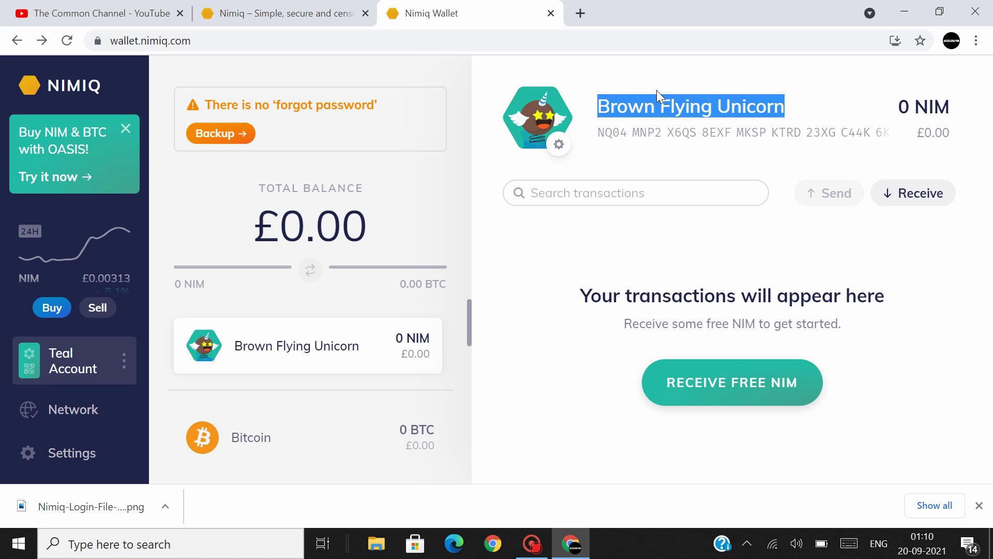
click(806, 113)
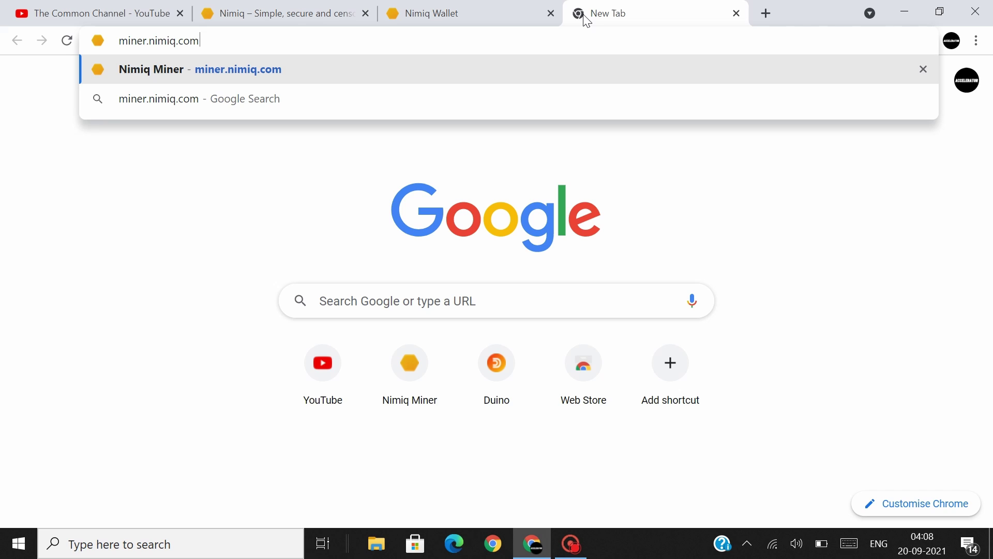
Load miner.nimiq.com, connect to the network and mine to the Brown Flying Unicorn address
key(Return)
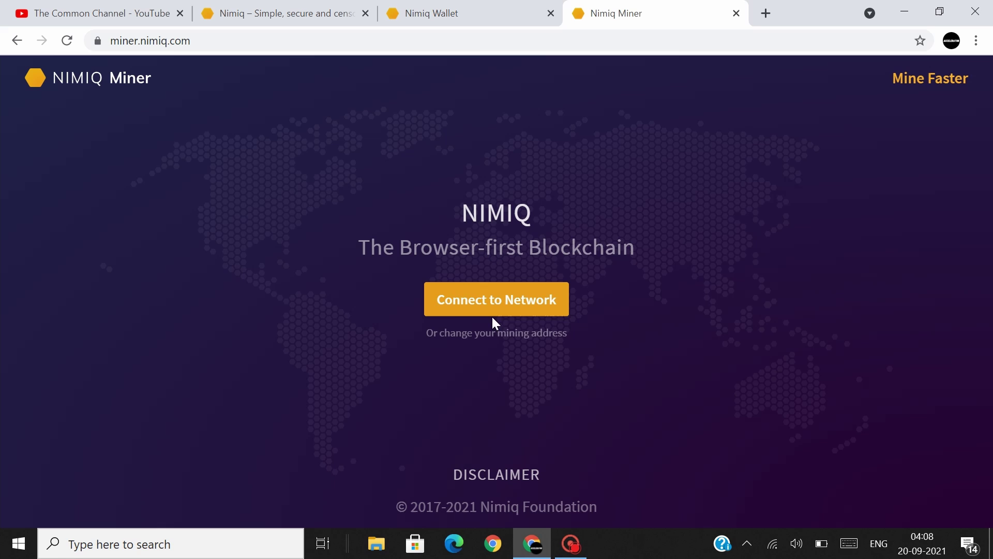
click(502, 332)
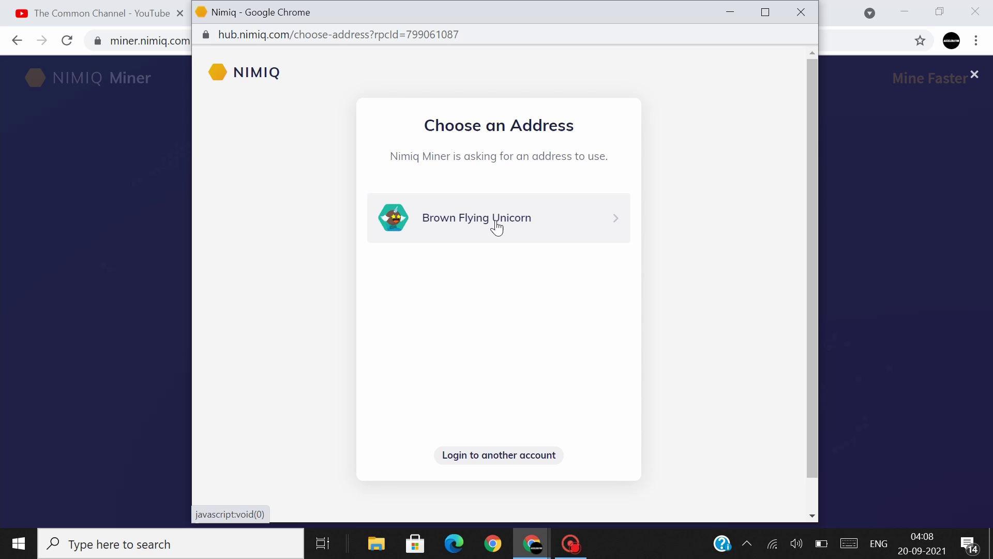
click(497, 228)
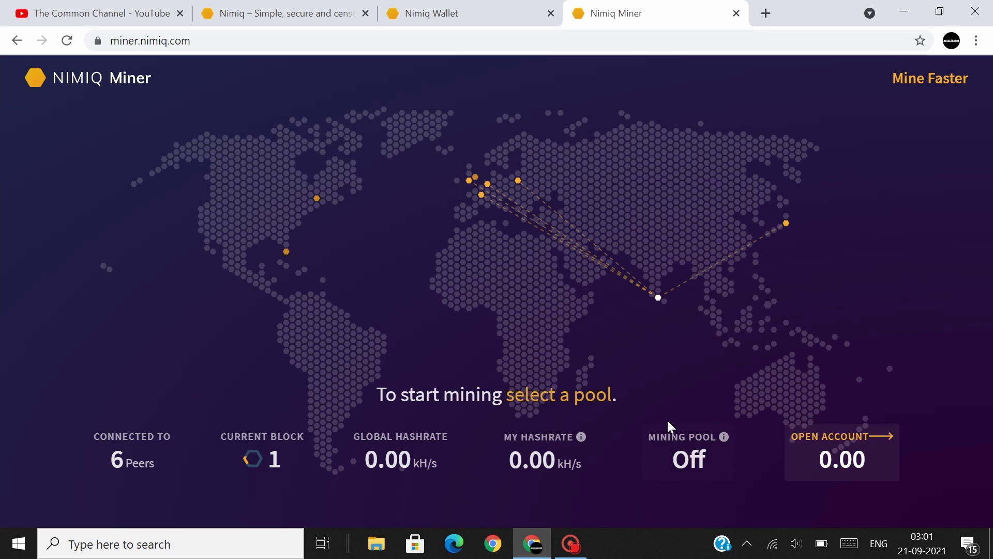
Compare BlankPool, nimpool.io and nimiq.watch, then join the AceMining pool
click(690, 442)
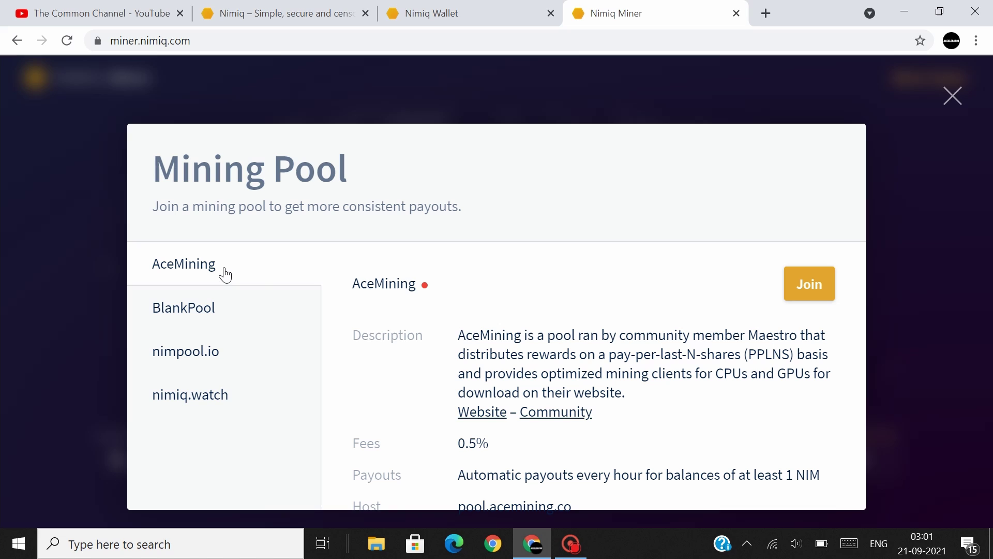
click(212, 310)
click(217, 361)
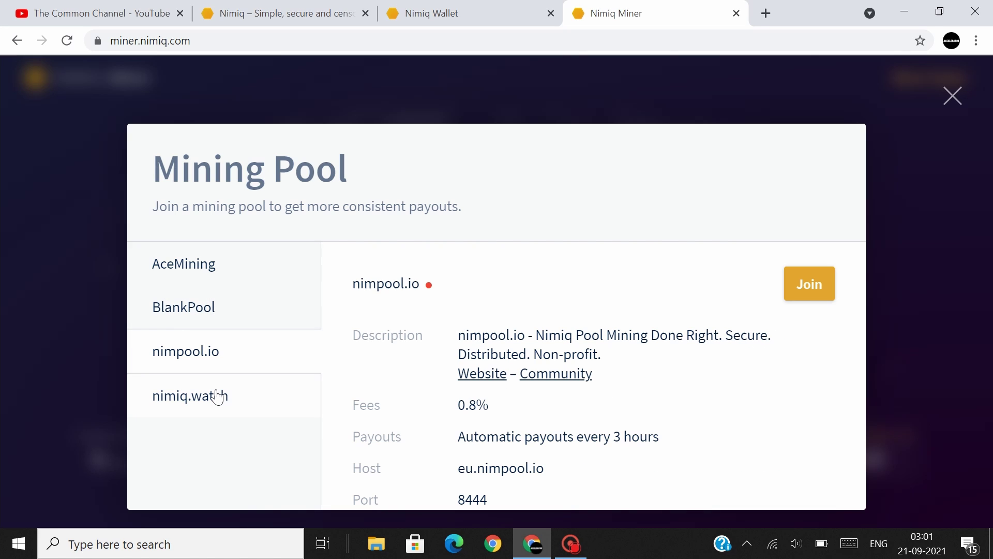
click(218, 396)
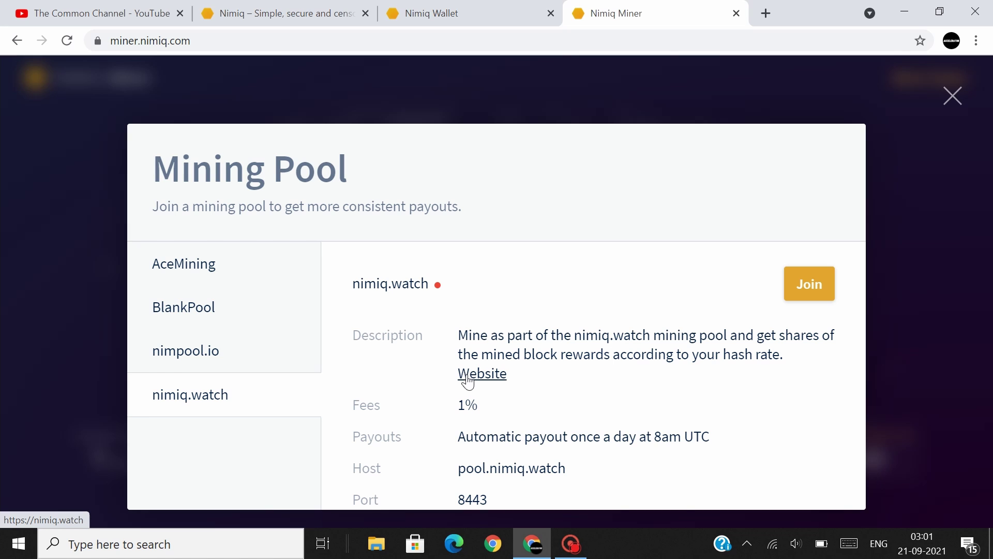
click(266, 266)
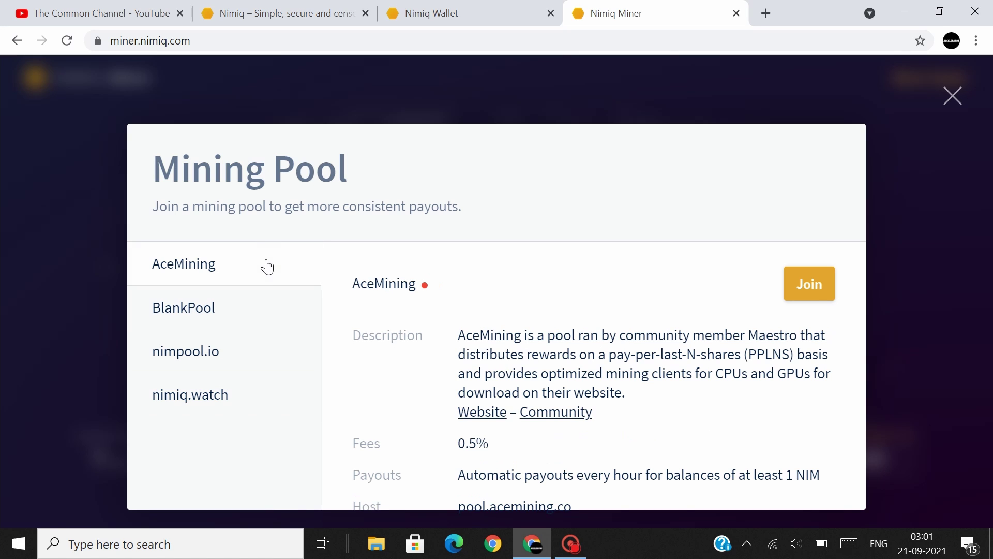
click(805, 295)
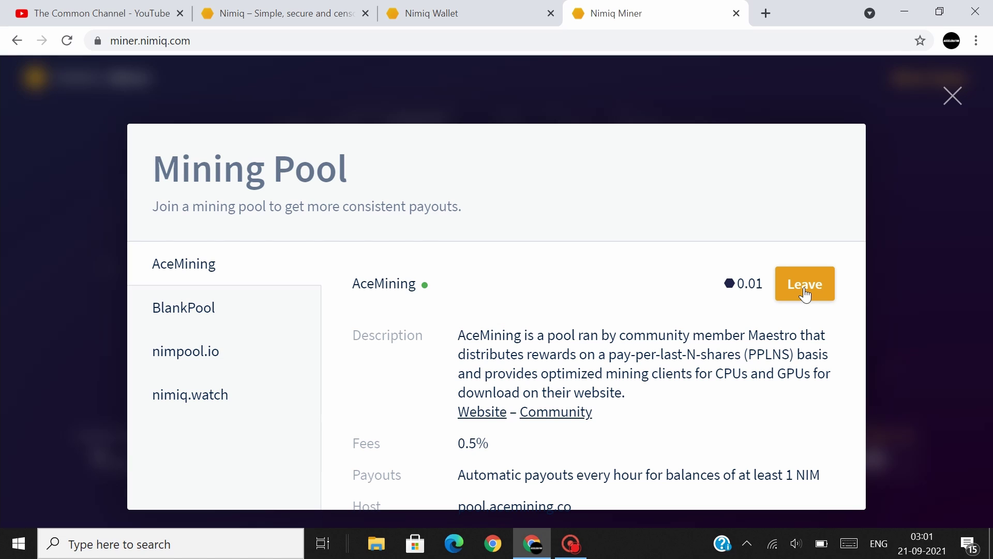
Close the pool list and raise the mining threads from 4 to 7
click(951, 96)
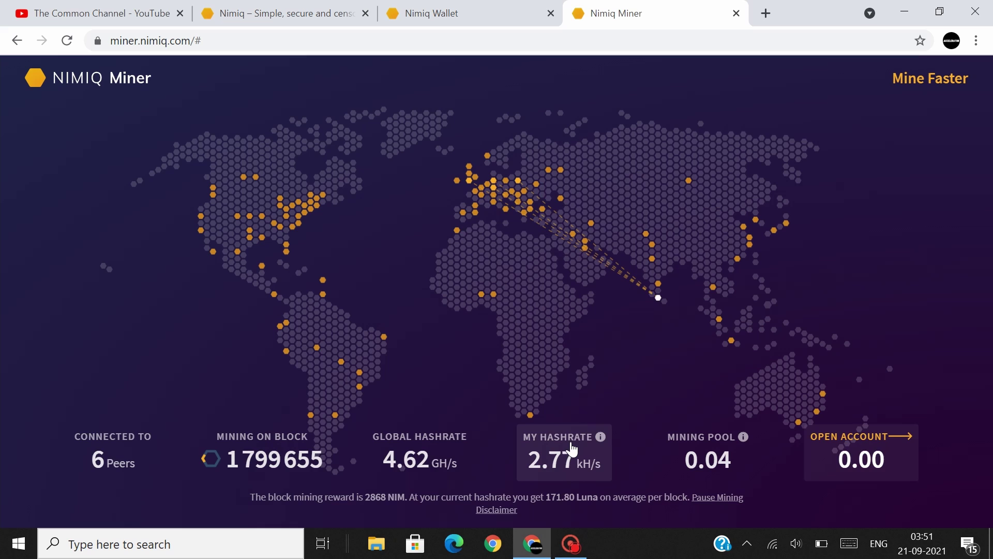
click(572, 448)
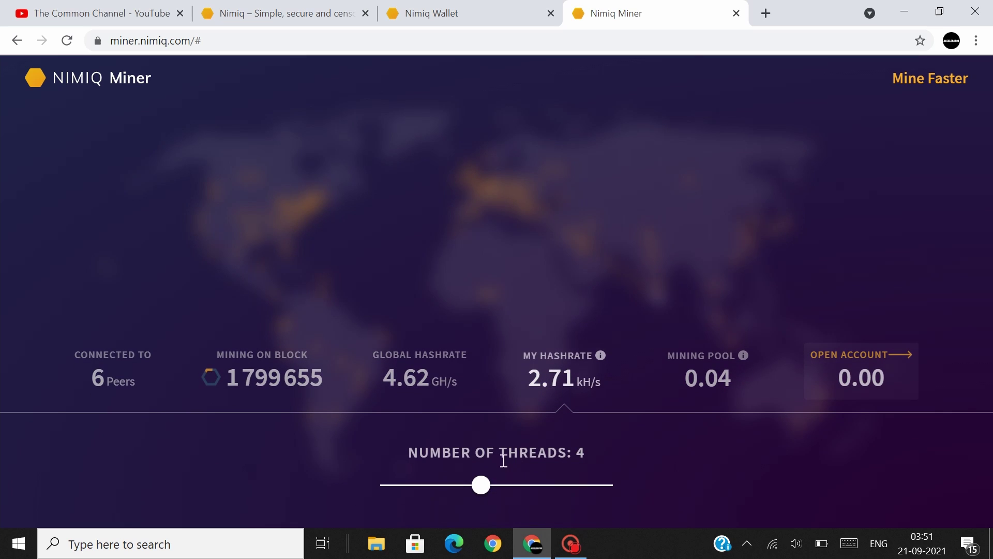
mouse_move(483, 486)
mouse_down()
mouse_move(573, 488)
mouse_move(517, 513)
mouse_move(480, 500)
mouse_up()
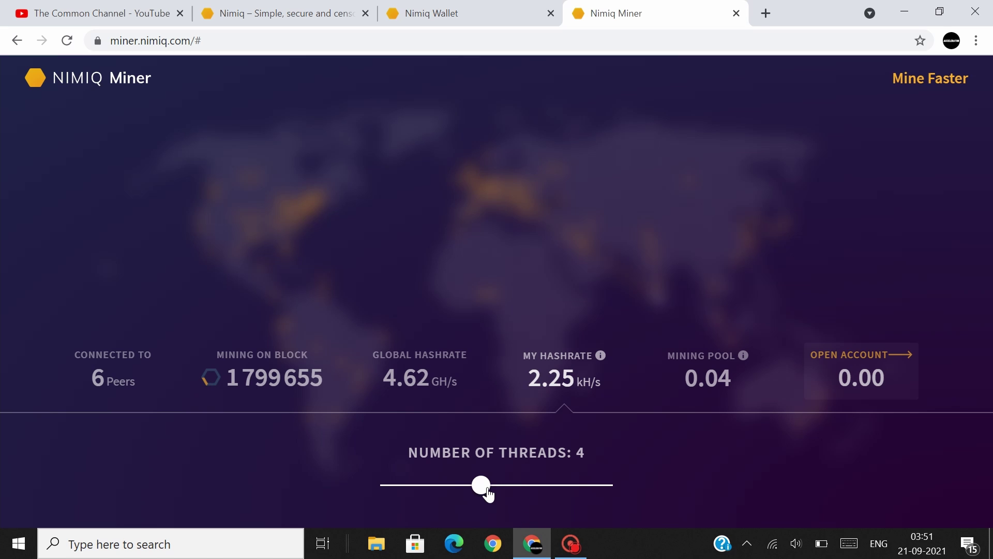
click(588, 257)
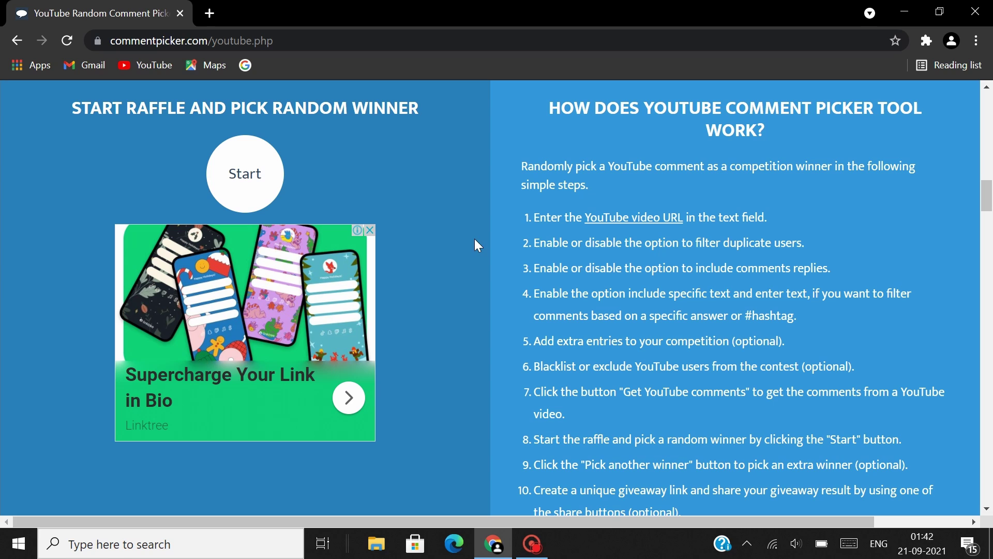
Run the raffle to draw a winner from the 47 YouTube comments, then scroll to the result
click(243, 183)
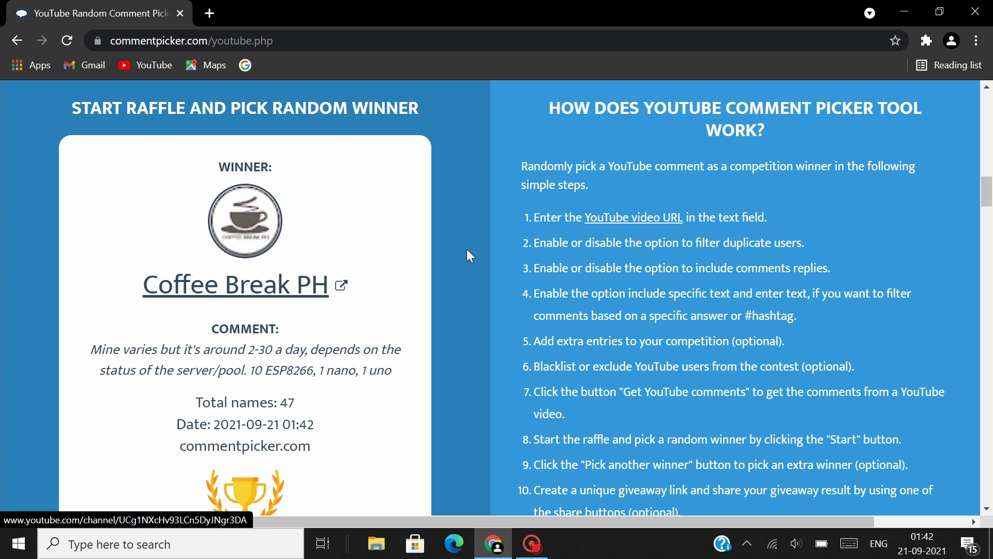
drag(987, 194, 989, 206)
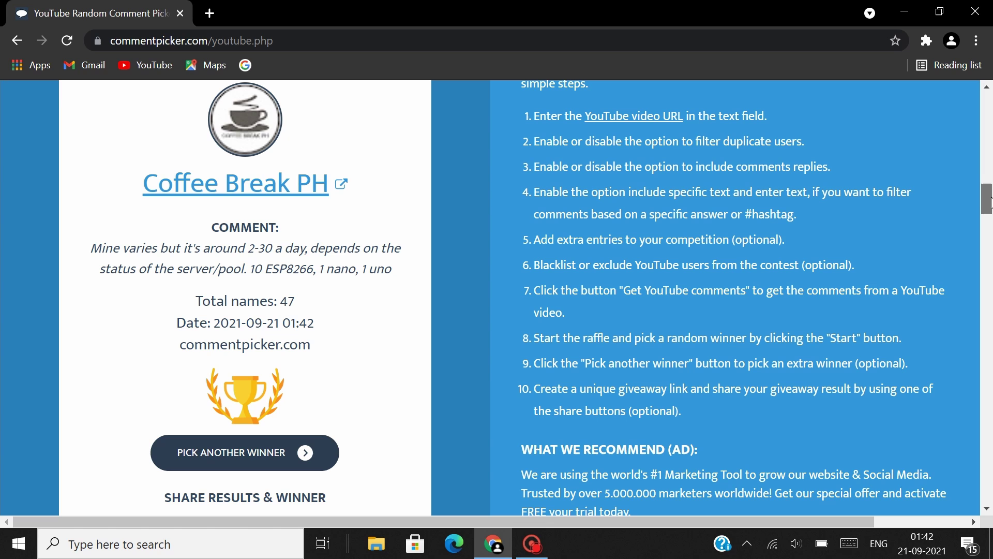
Draw three more winners with PICK ANOTHER WINNER, letting each animation finish
click(230, 454)
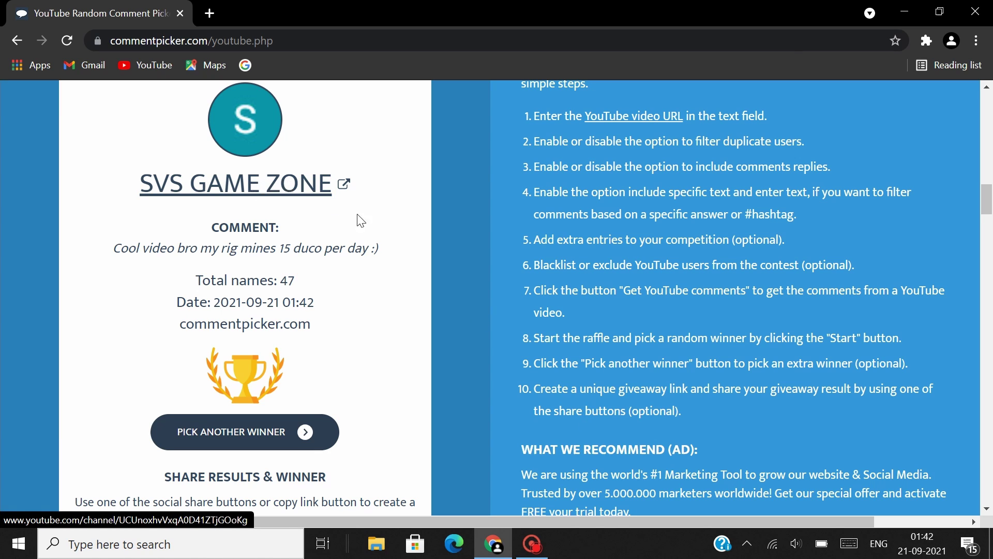
click(268, 435)
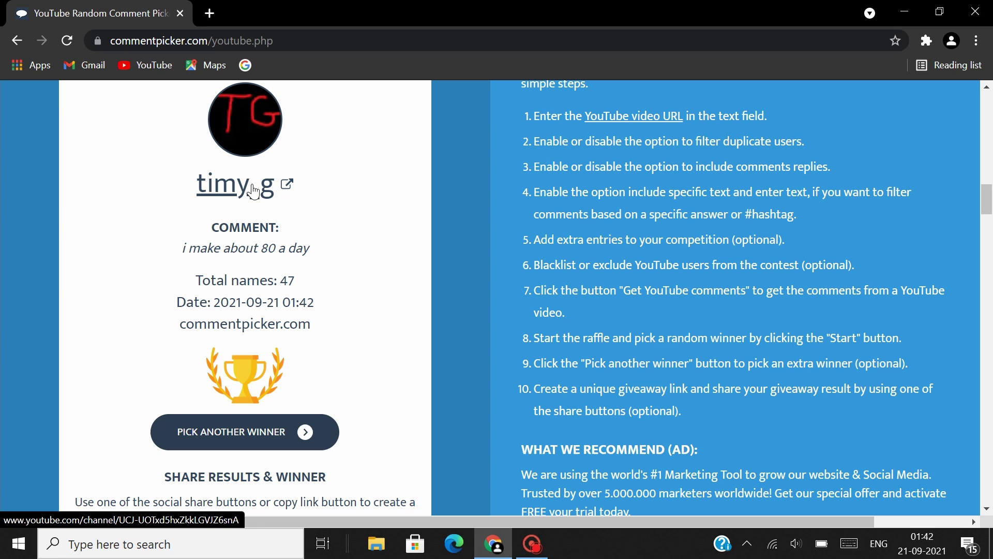
click(267, 432)
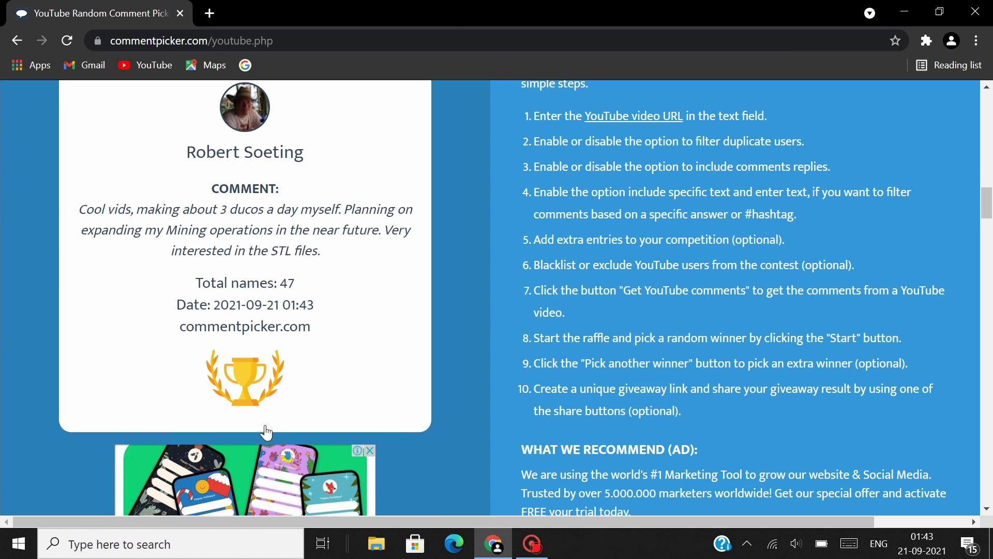